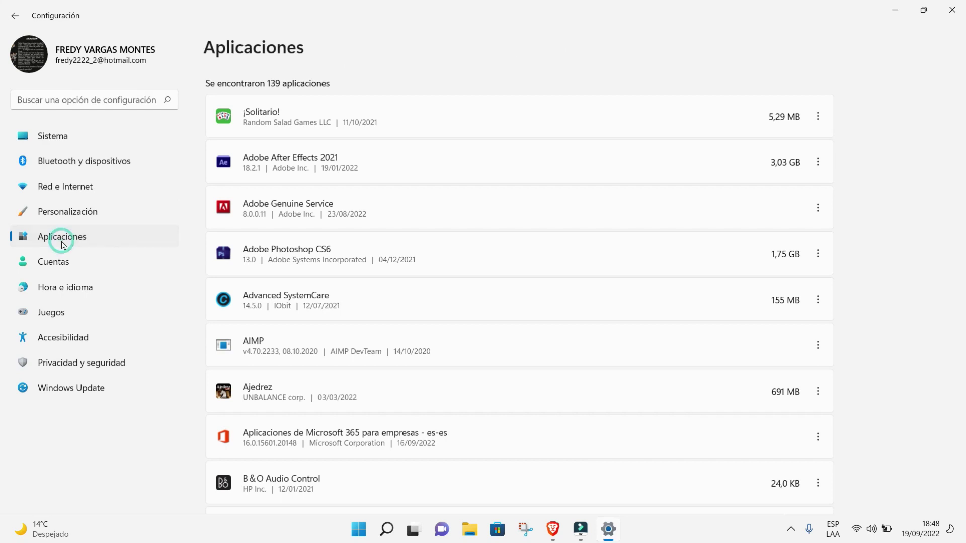
Open the installed apps list in Windows Settings and show the options for Adobe Photoshop CS6.
left_click(304, 94)
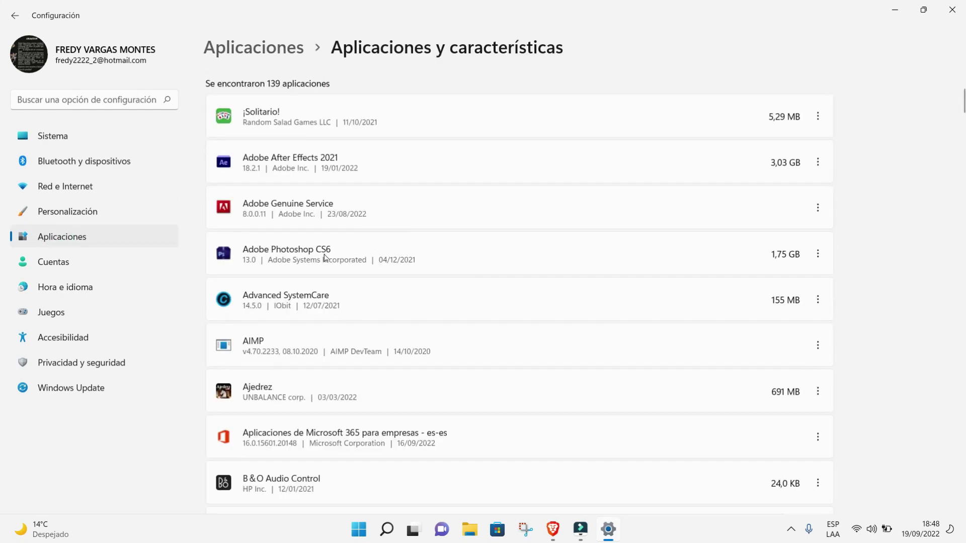
left_click(818, 257)
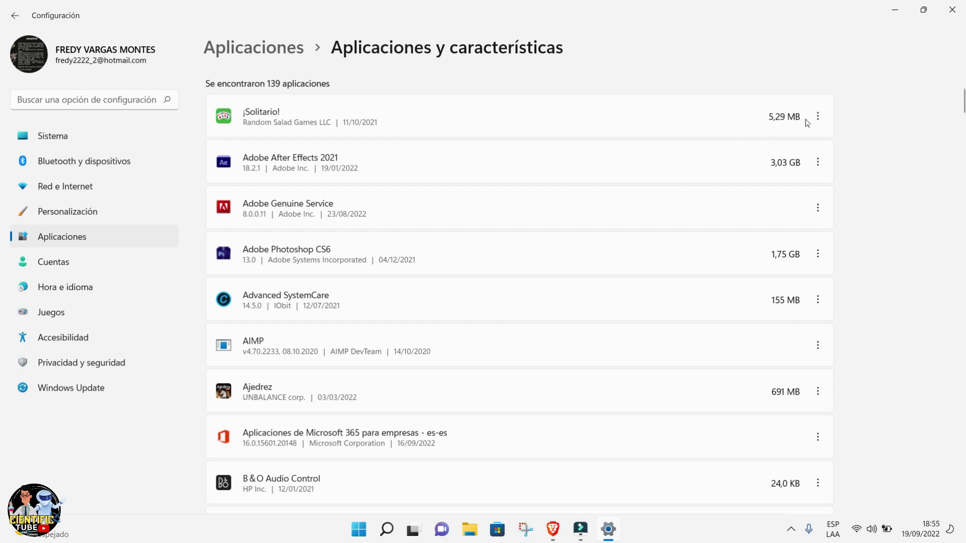
Switch to the Brave browser and open the Google home page.
mouse_move(553, 528)
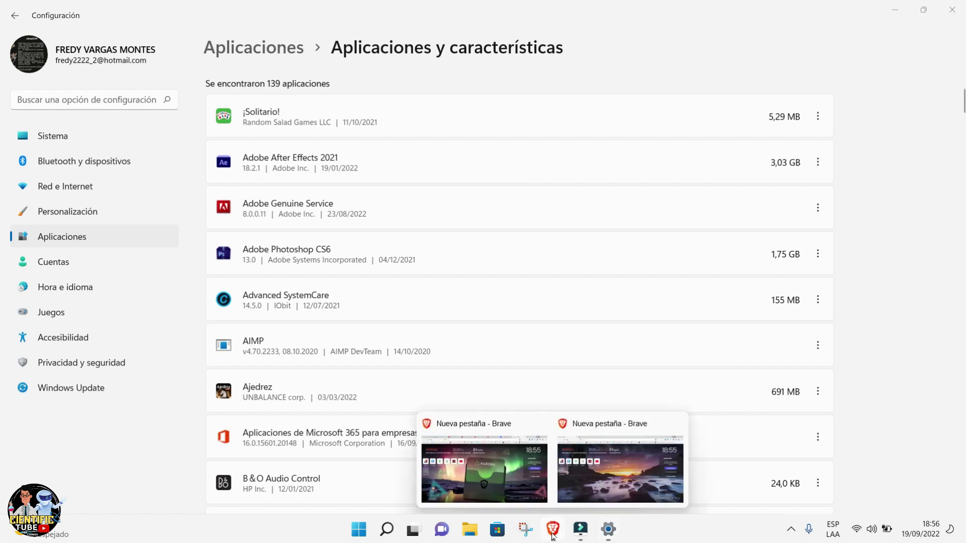
left_click(604, 481)
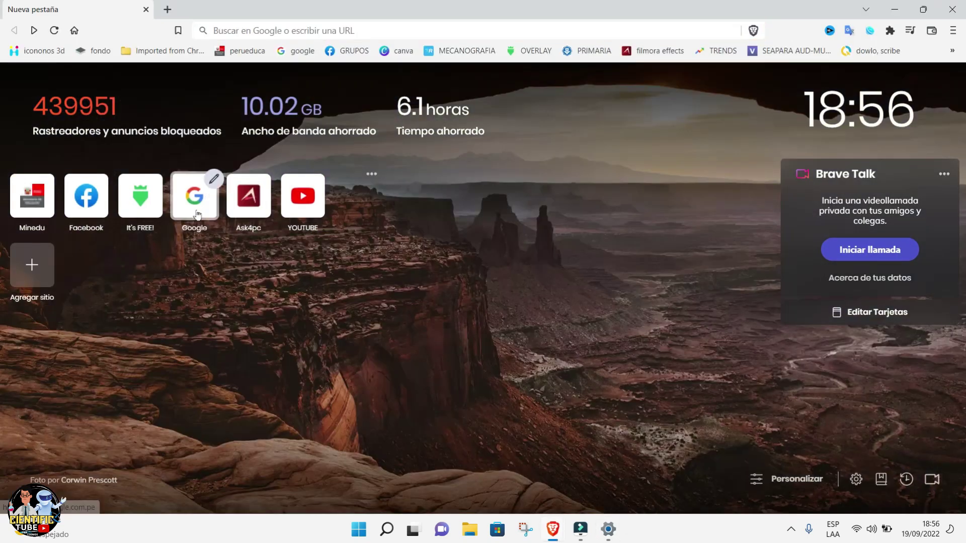
left_click(196, 201)
Search Google for "iobit unistaller".
left_click(375, 201)
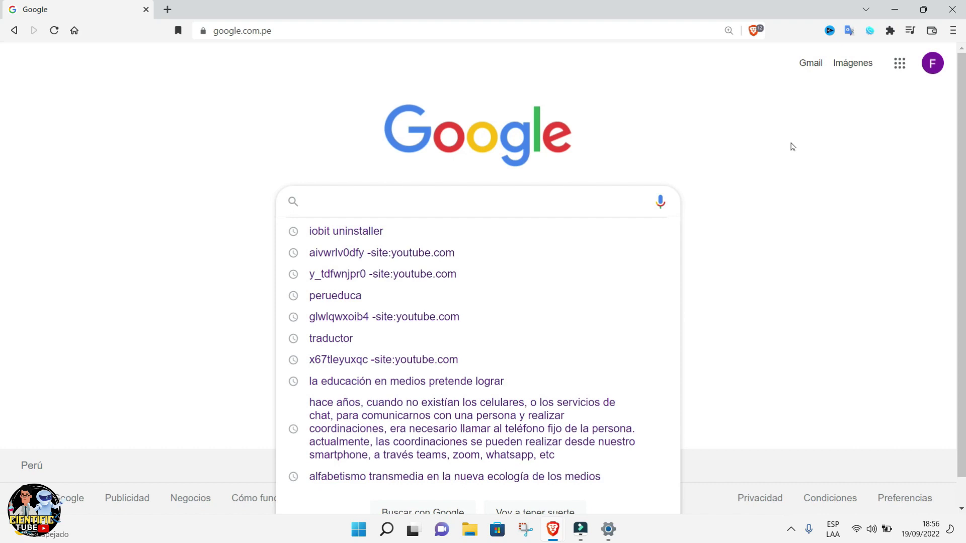
left_click(356, 210)
type("iob")
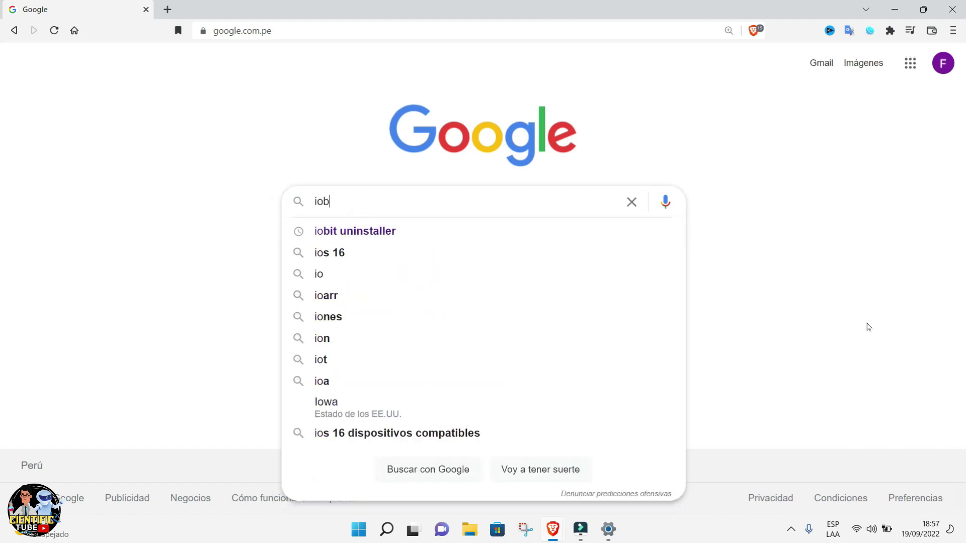
type("it uni")
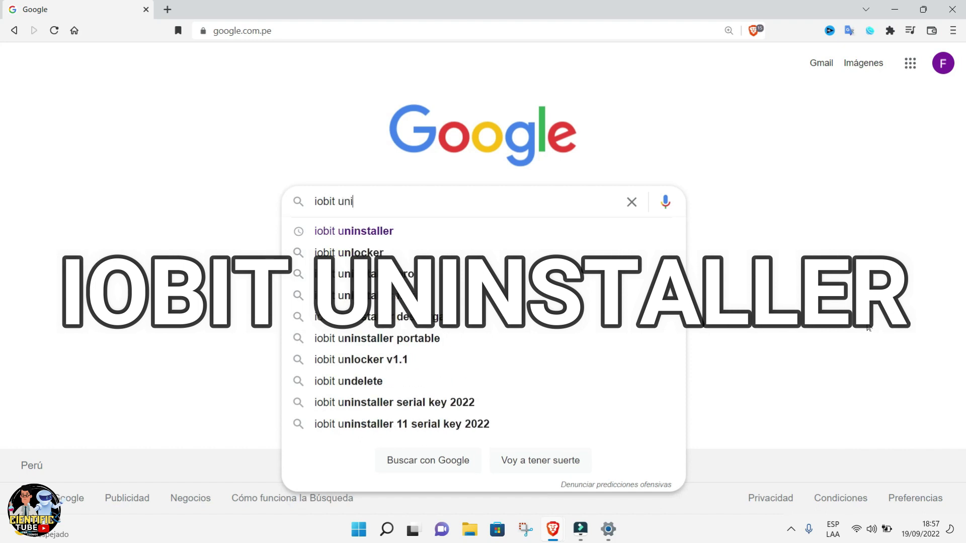
type("staller")
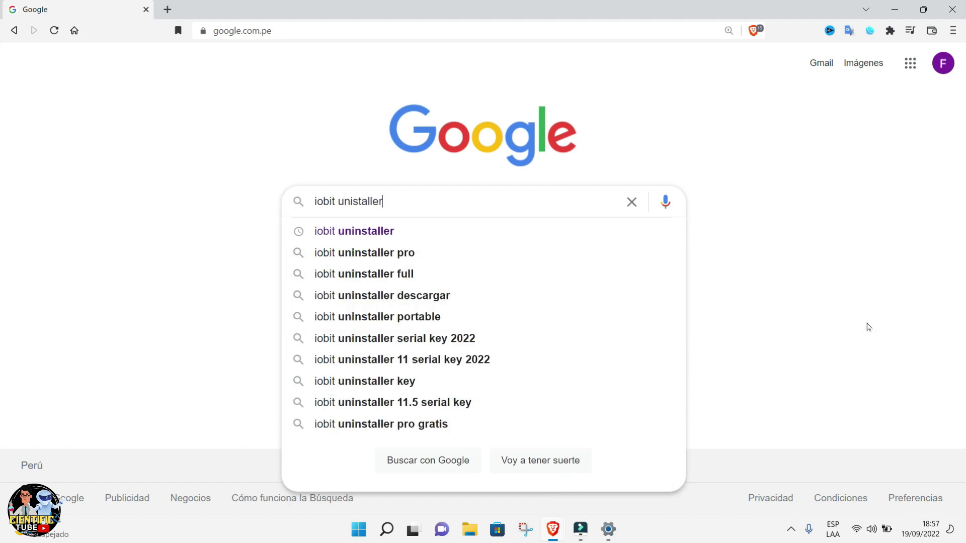
key("Return")
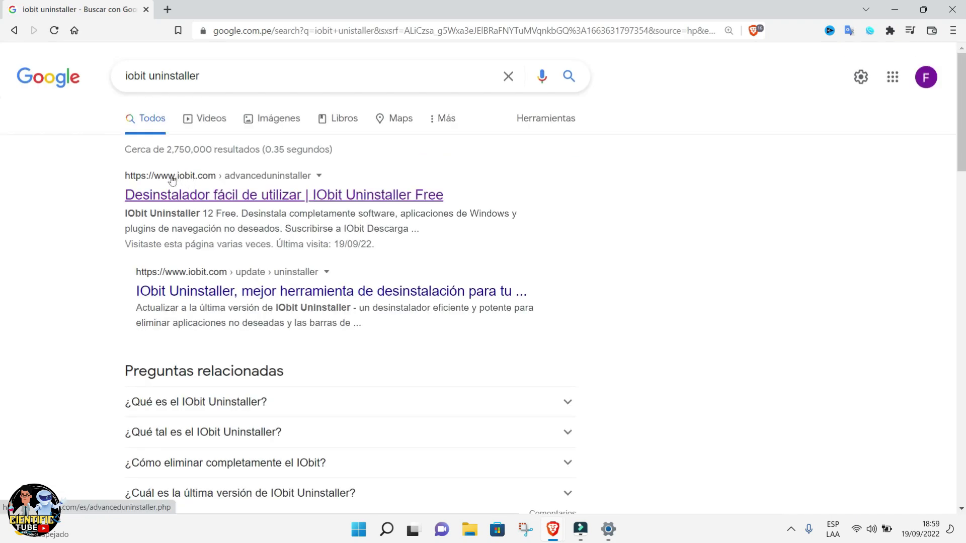
Download IObit Uninstaller 12 Free from the official iobit.com result and save it as iobituninstaller in the Descargas folder.
left_click(210, 200)
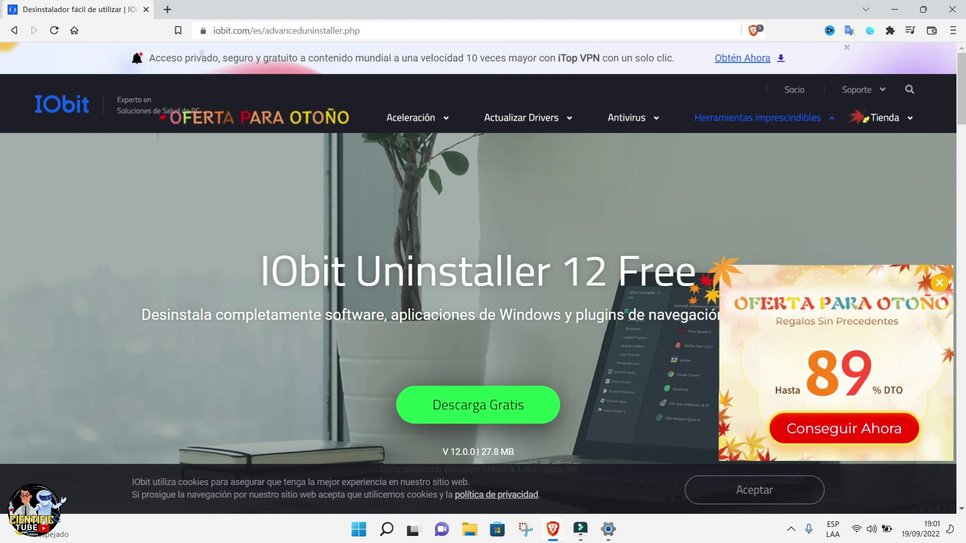
left_click(499, 410)
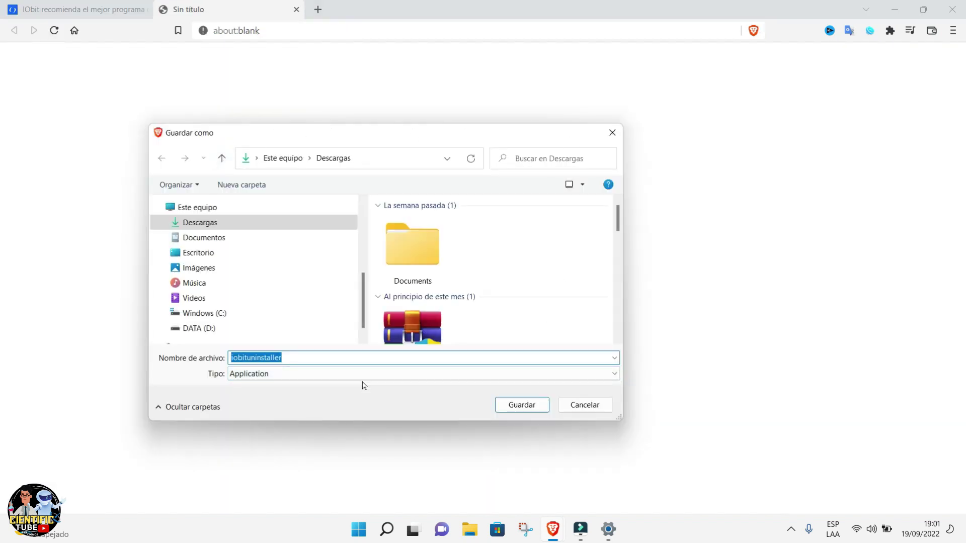
left_click(213, 228)
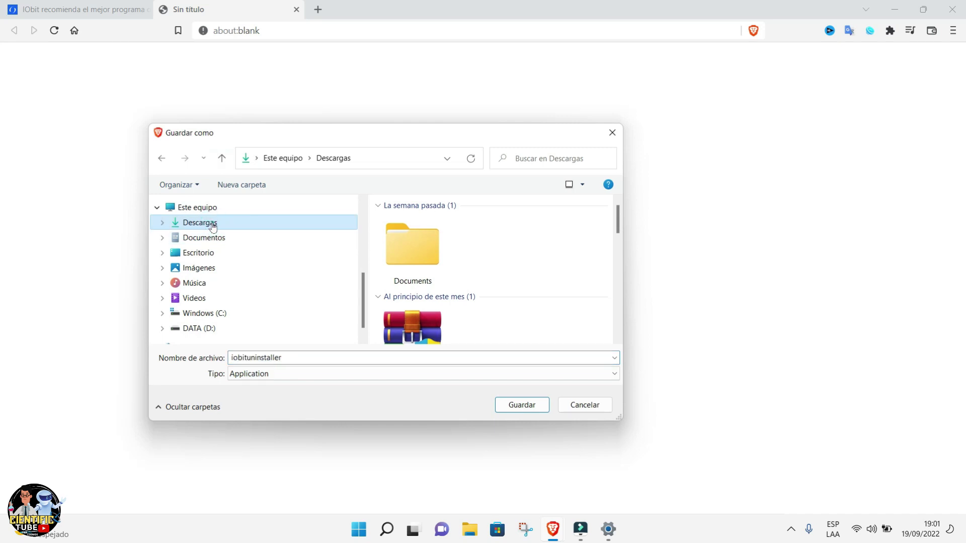
left_click(522, 406)
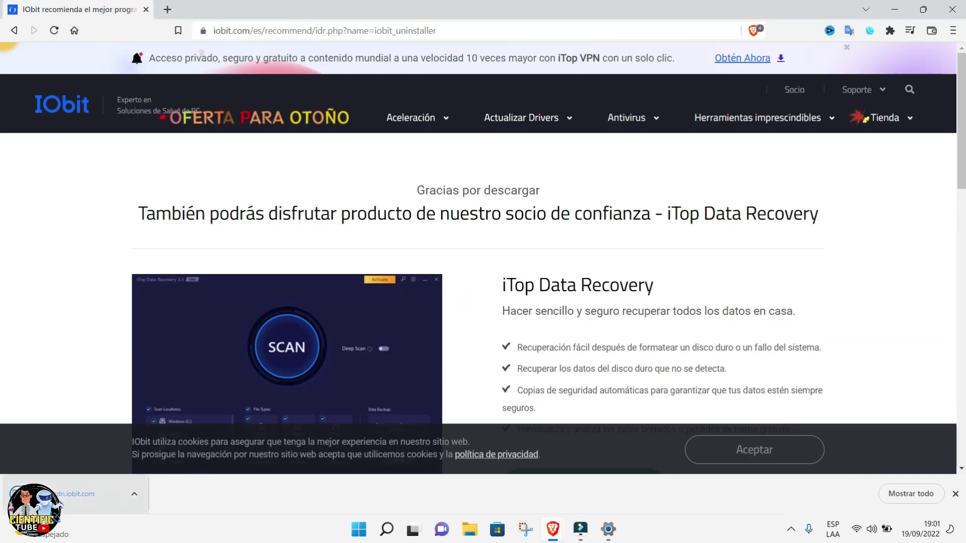
Show the downloaded iobituninstaller file in its folder and run it as administrator.
left_click(134, 496)
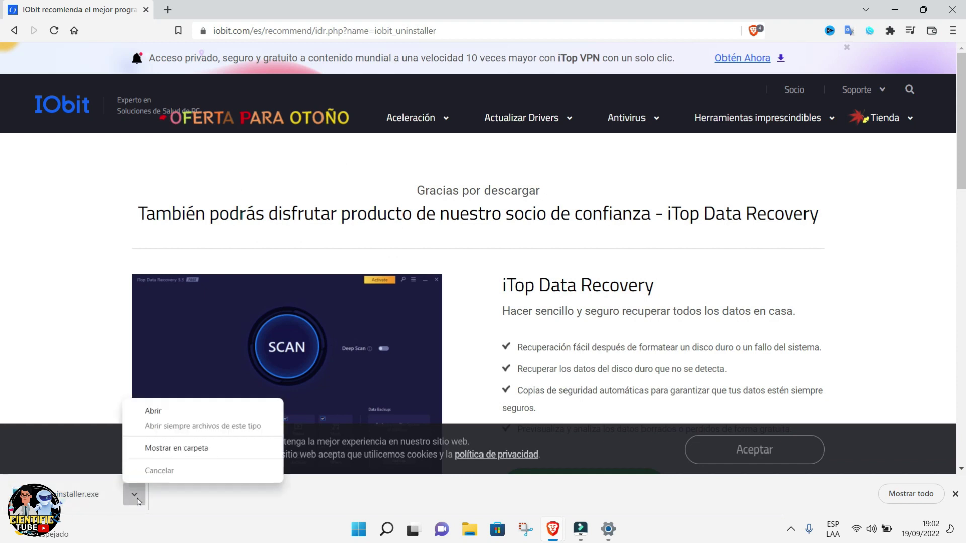
left_click(173, 456)
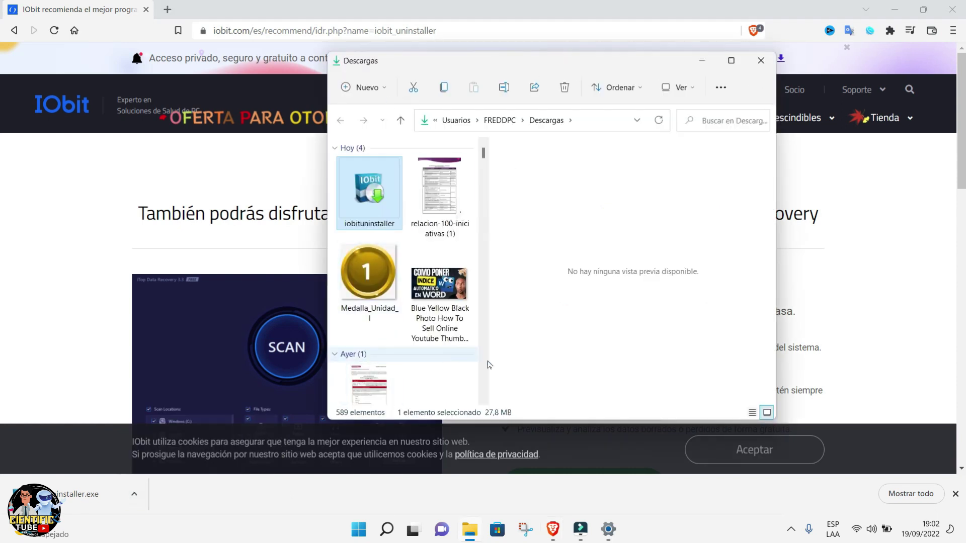
mouse_move(370, 188)
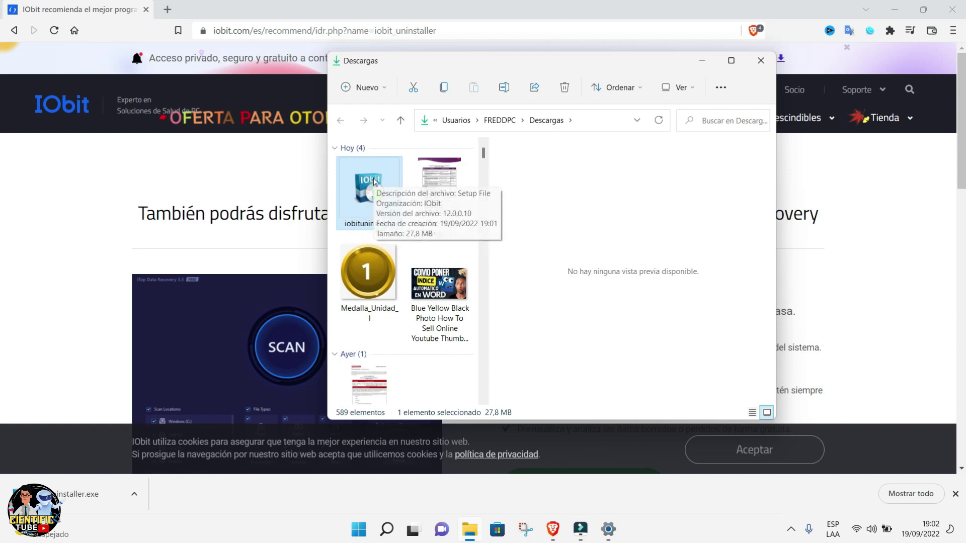
right_click(373, 182)
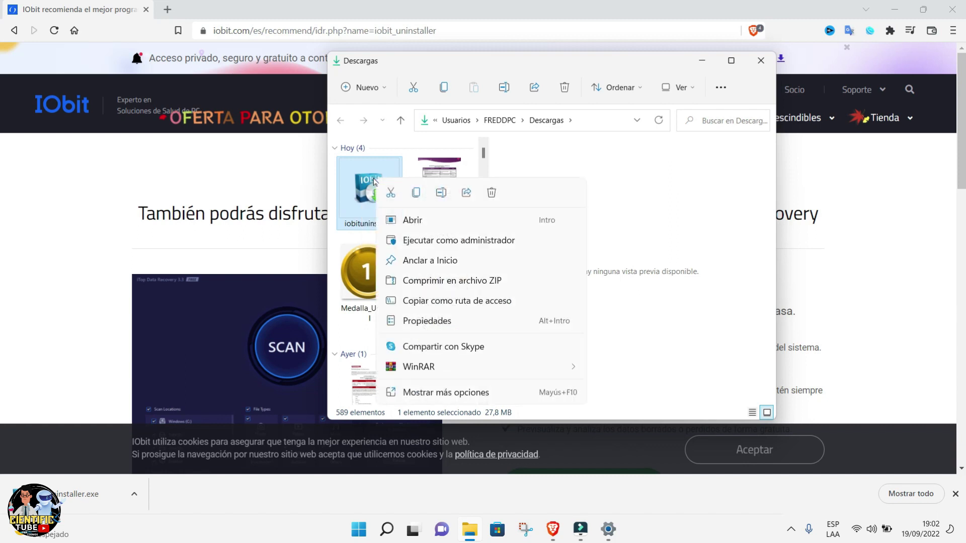
left_click(475, 247)
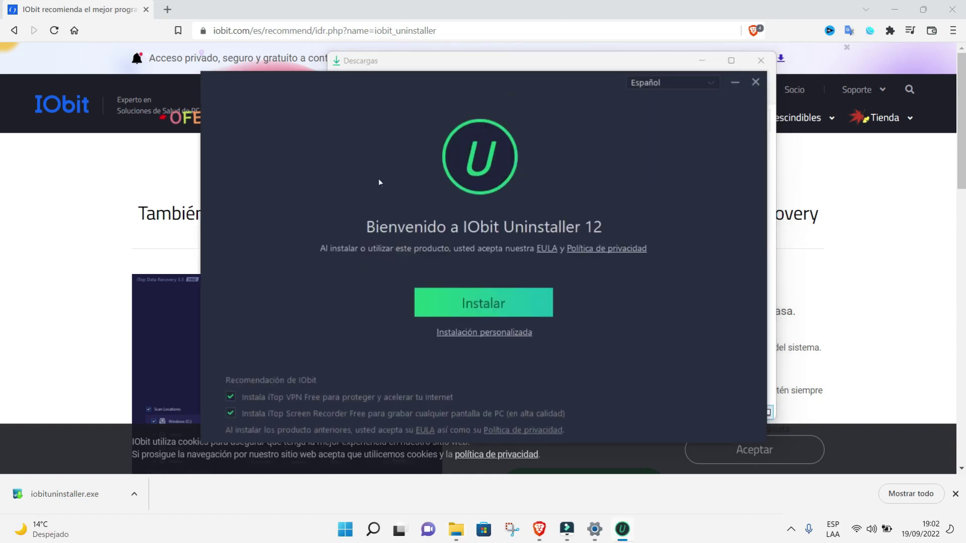
Keep Español as the setup language and start the standard installation of IObit Uninstaller 12.
left_click(711, 84)
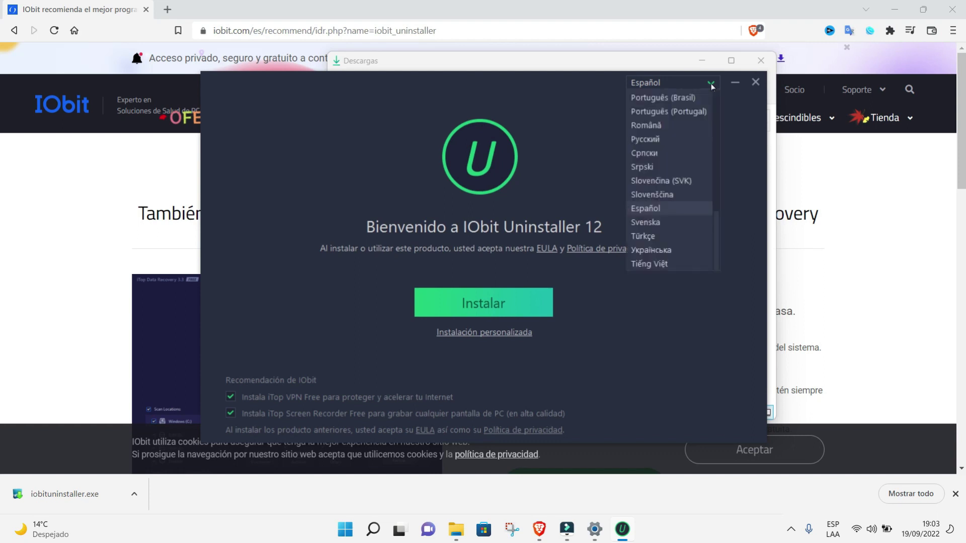
left_click(637, 85)
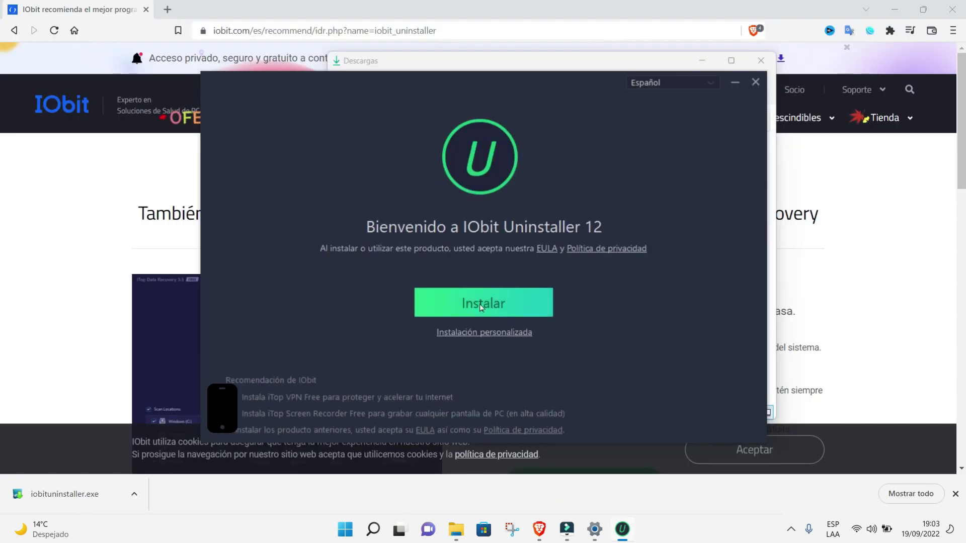
left_click(489, 306)
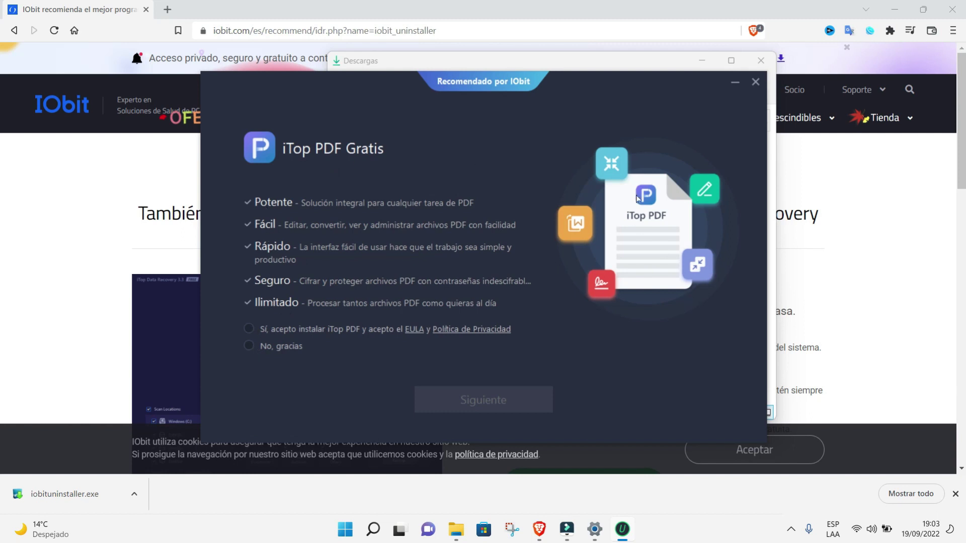
Decline the iTop PDF offer and the IObit newsletter subscription during the installation.
left_click(249, 346)
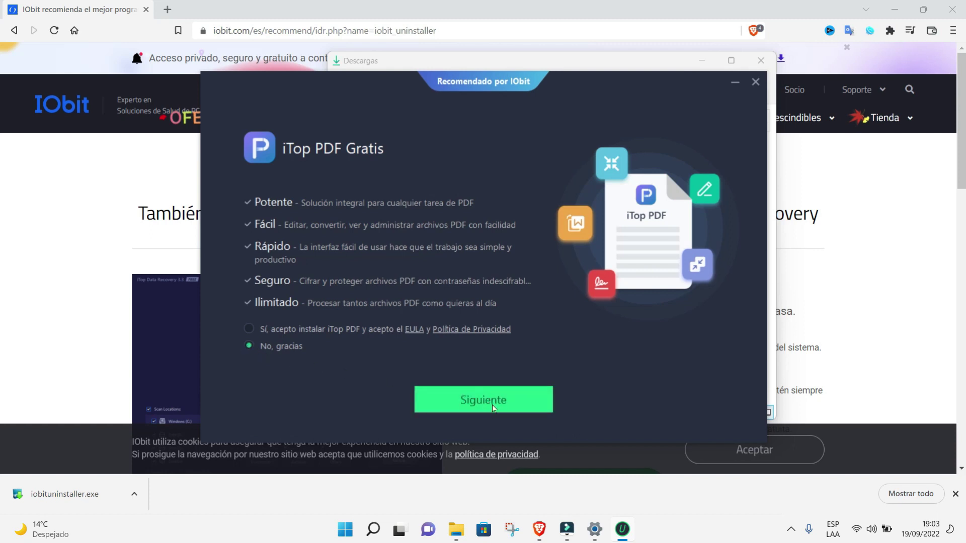
left_click(502, 400)
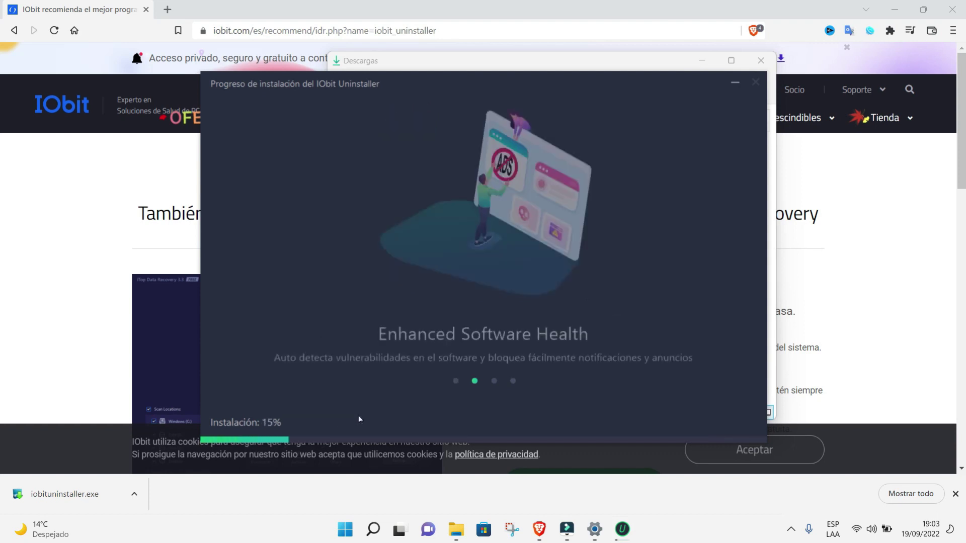
left_click(609, 469)
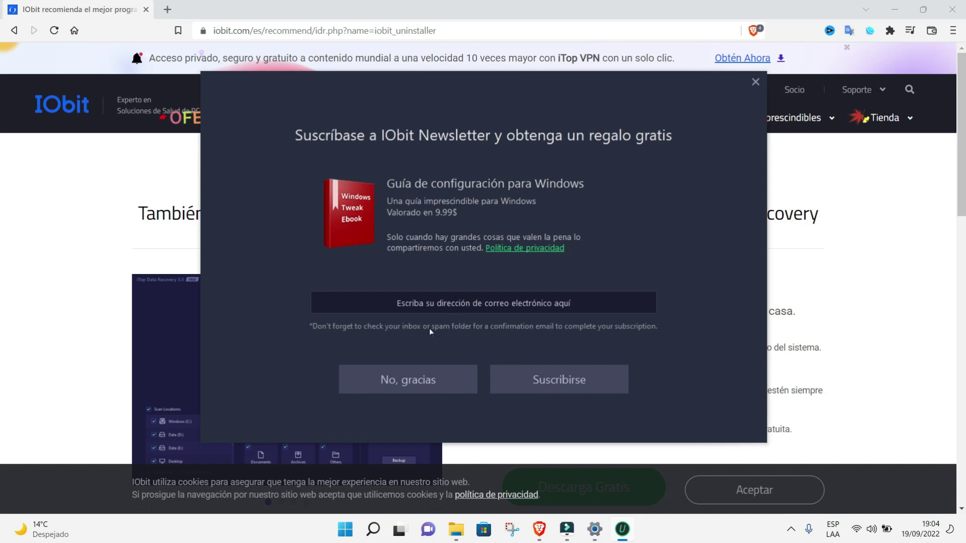
left_click(403, 388)
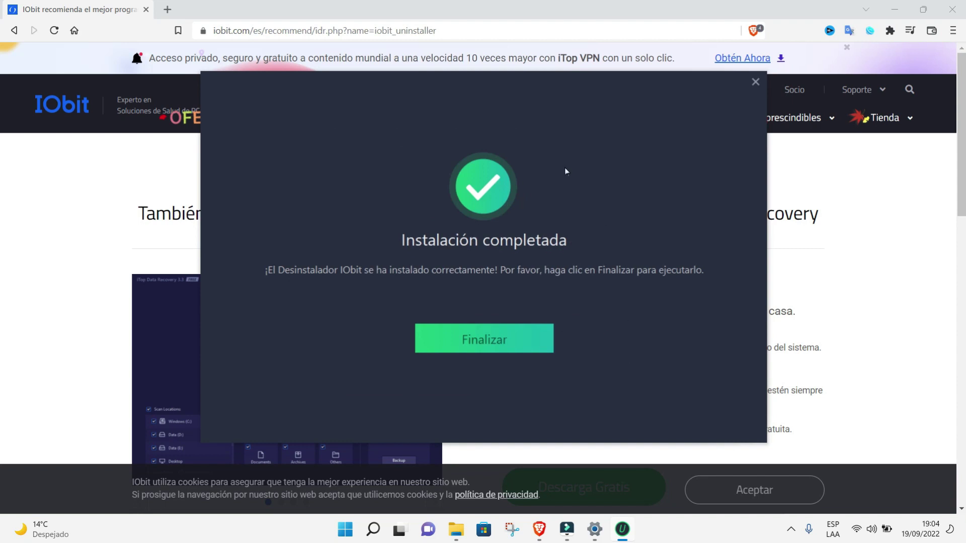
Finish the setup to launch IObit Uninstaller and look over its list of all programs.
left_click(503, 345)
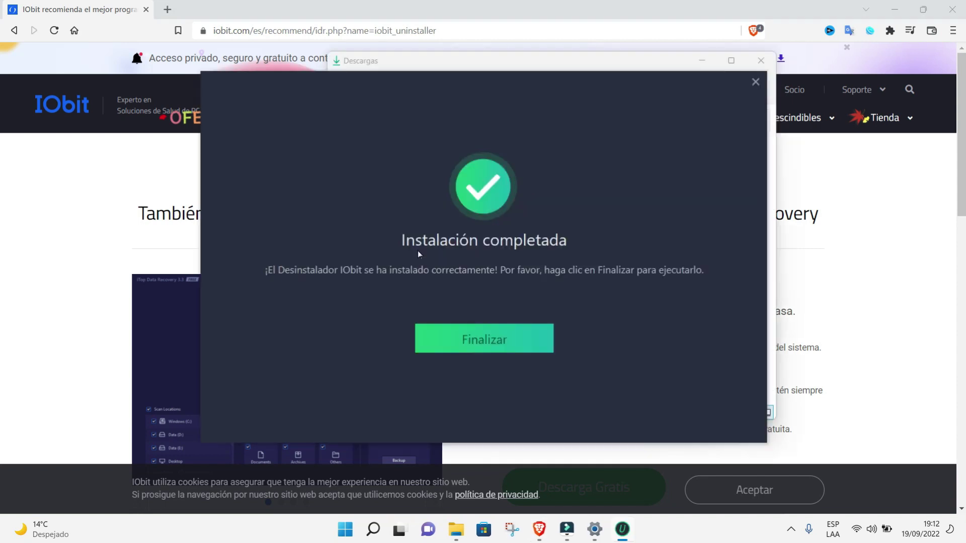
left_click(484, 340)
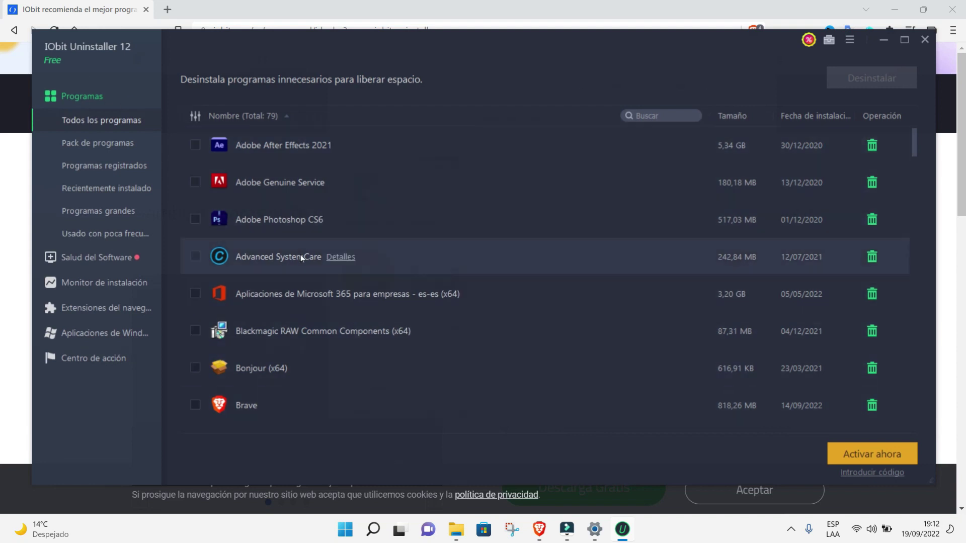
mouse_move(915, 138)
left_mouse_down()
mouse_move(919, 243)
mouse_move(917, 128)
left_mouse_up()
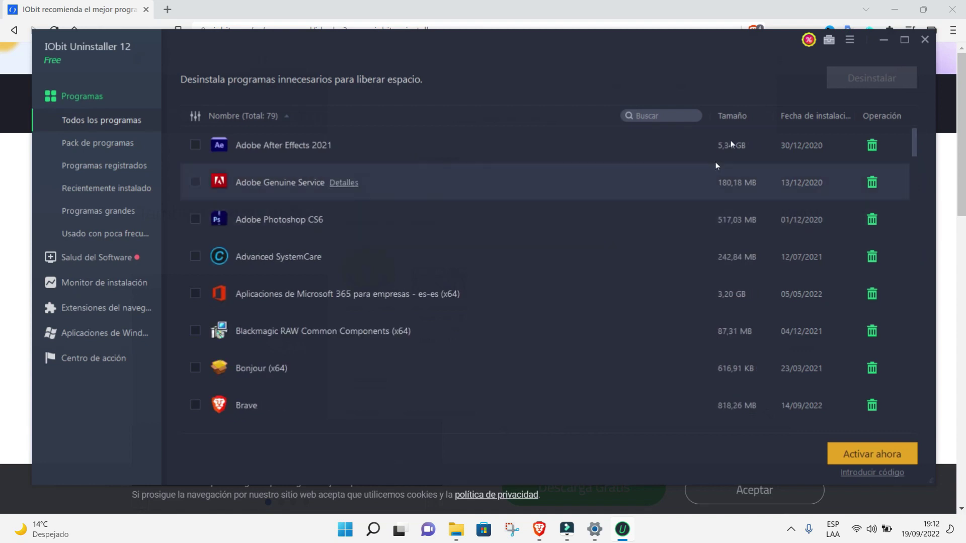
Close IObit Uninstaller, minimize the browser and relaunch the uninstaller from its desktop shortcut.
left_click(925, 39)
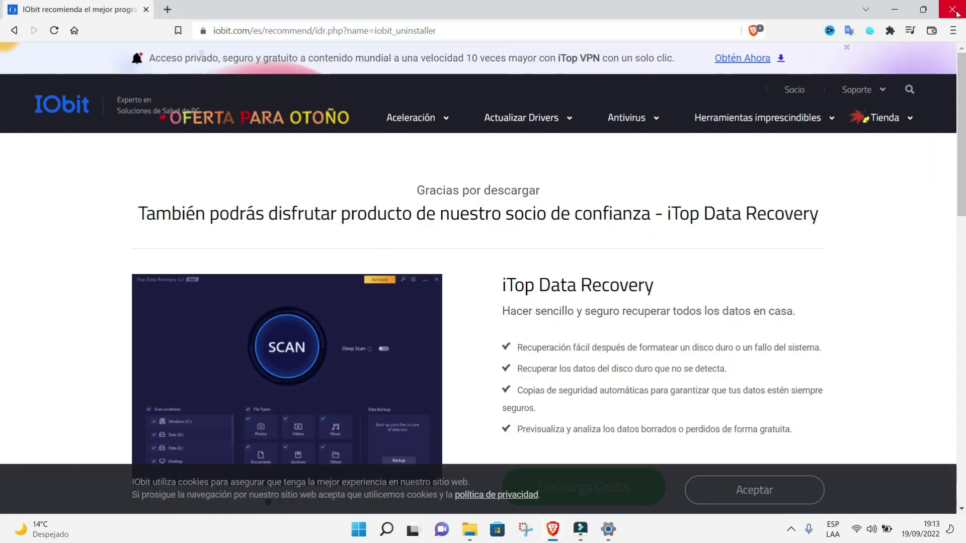
left_click(894, 9)
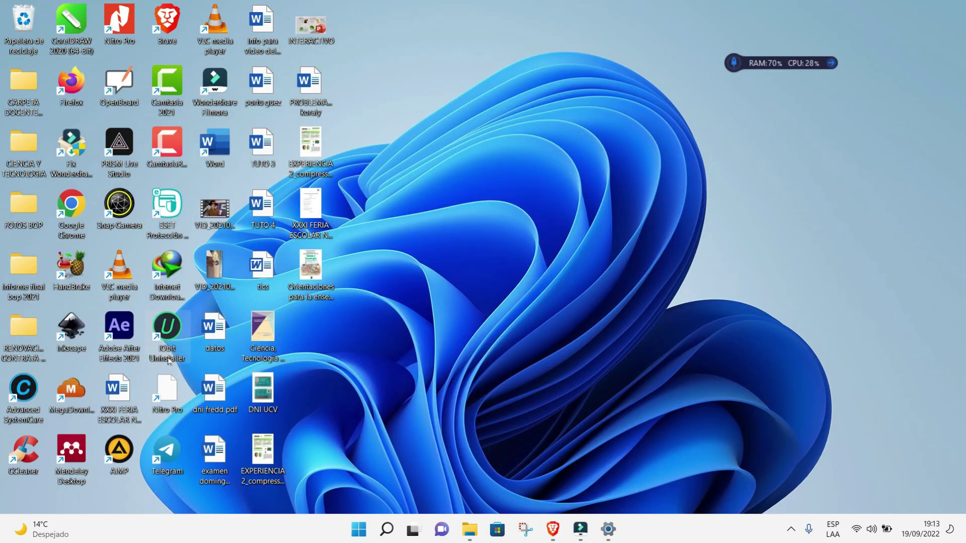
double_click(168, 330)
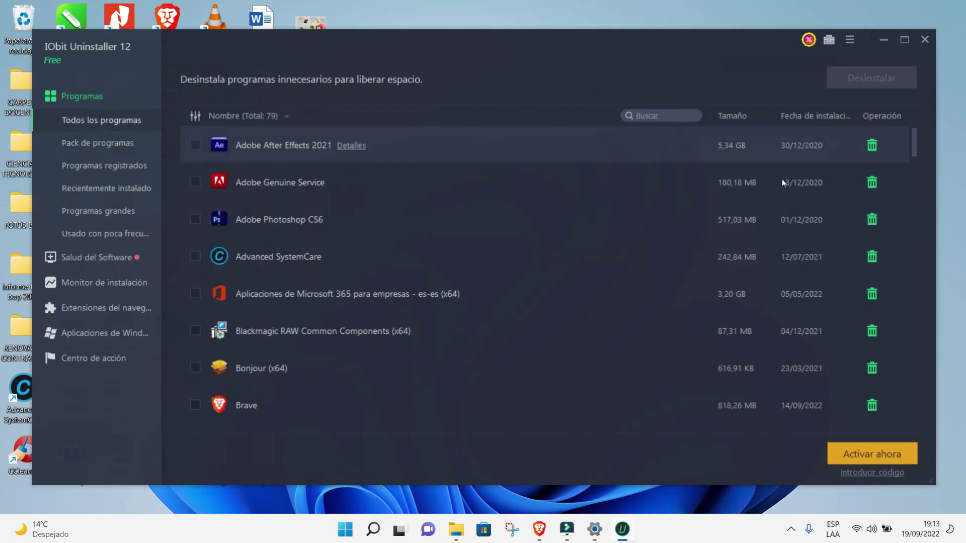
Uninstall Camtasia 2021 with the options to create a restore point and automatically remove residual files enabled.
left_click_drag(913, 145, 913, 159)
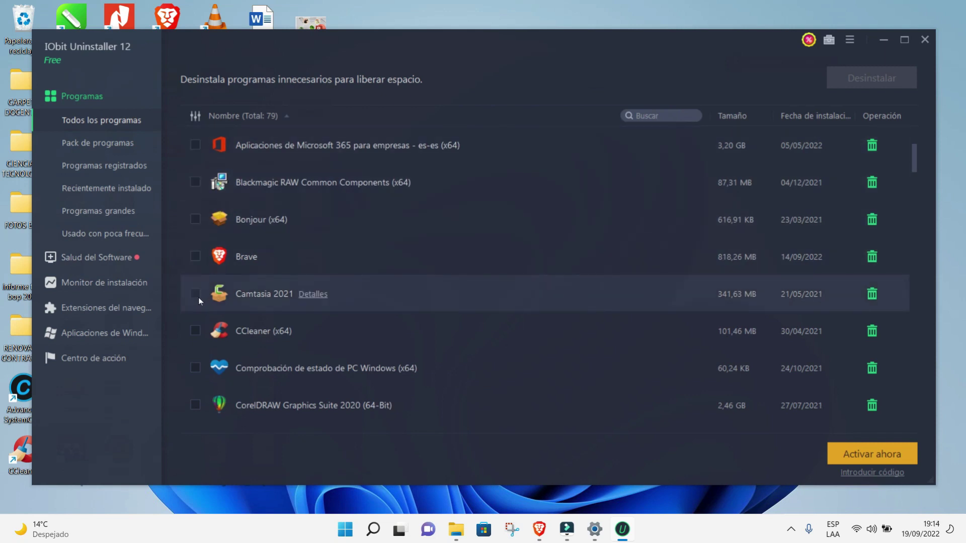
left_click(195, 294)
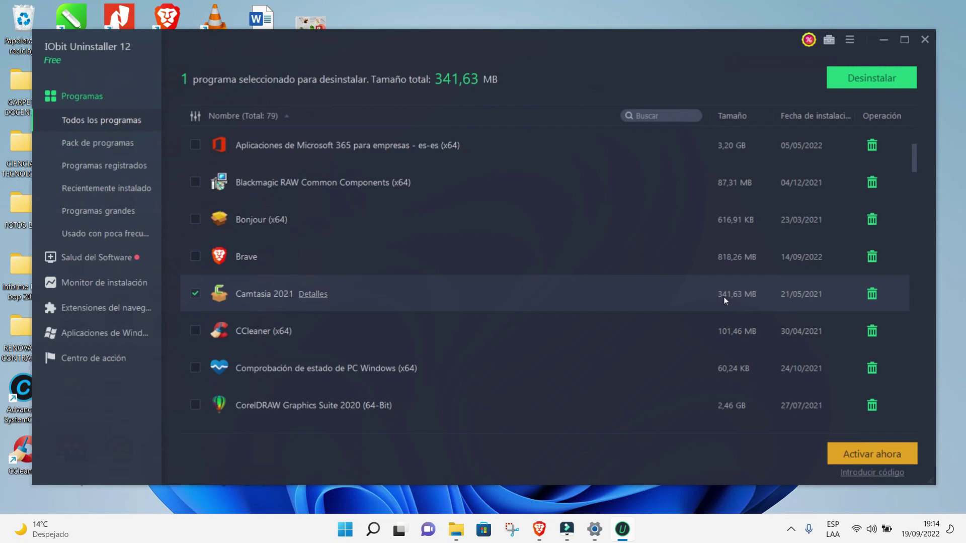
left_click(880, 76)
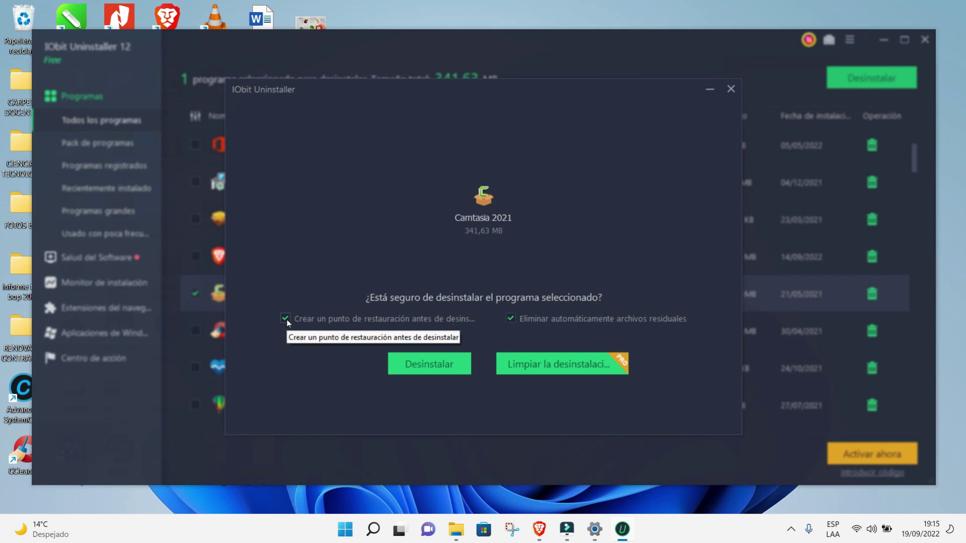
left_click(428, 367)
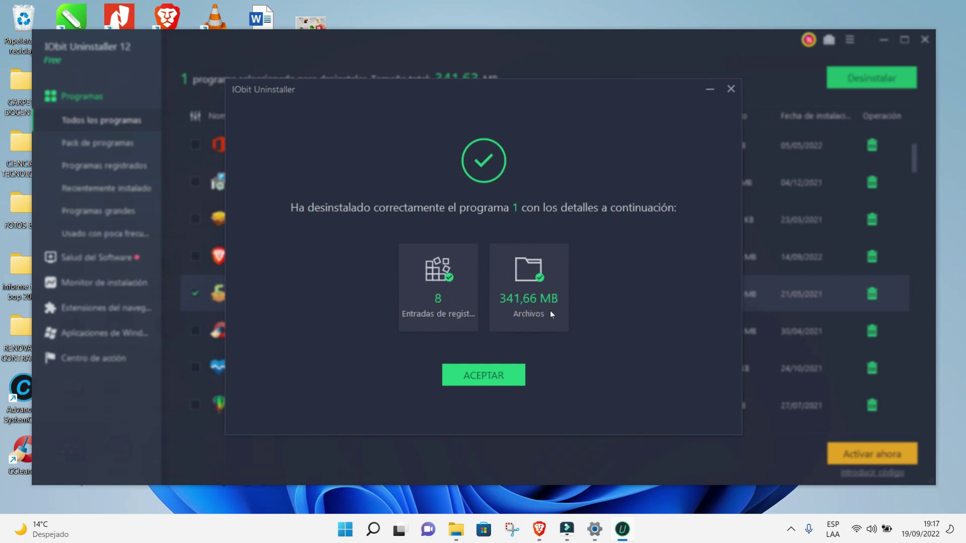
Dismiss the Camtasia removal summary and start a joint uninstall of Adobe After Effects 2021 and Adobe Photoshop CS6.
left_click(492, 371)
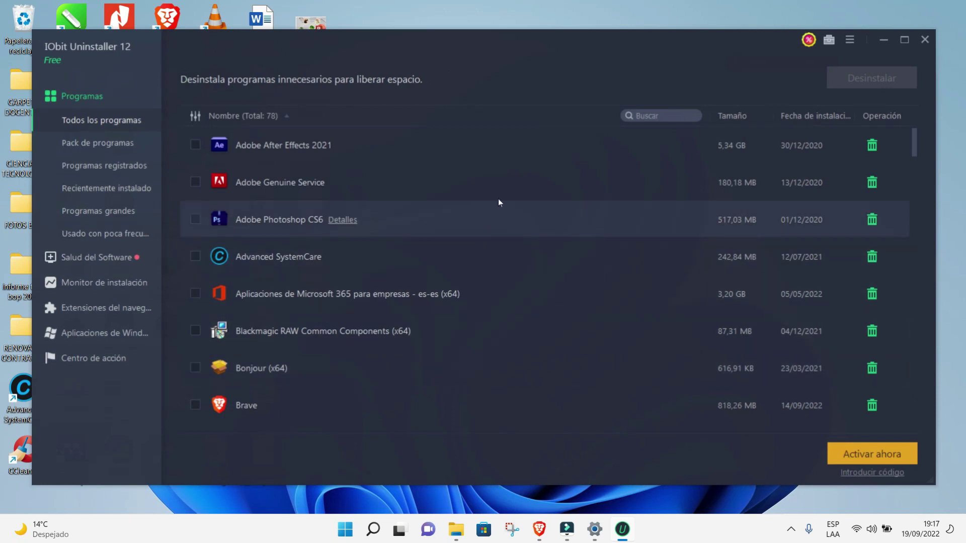
left_click(194, 145)
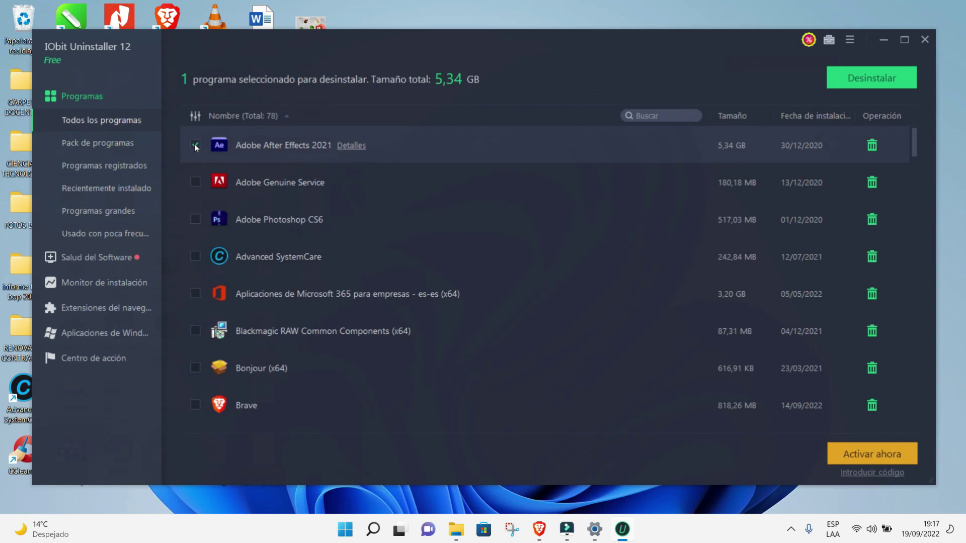
left_click(195, 219)
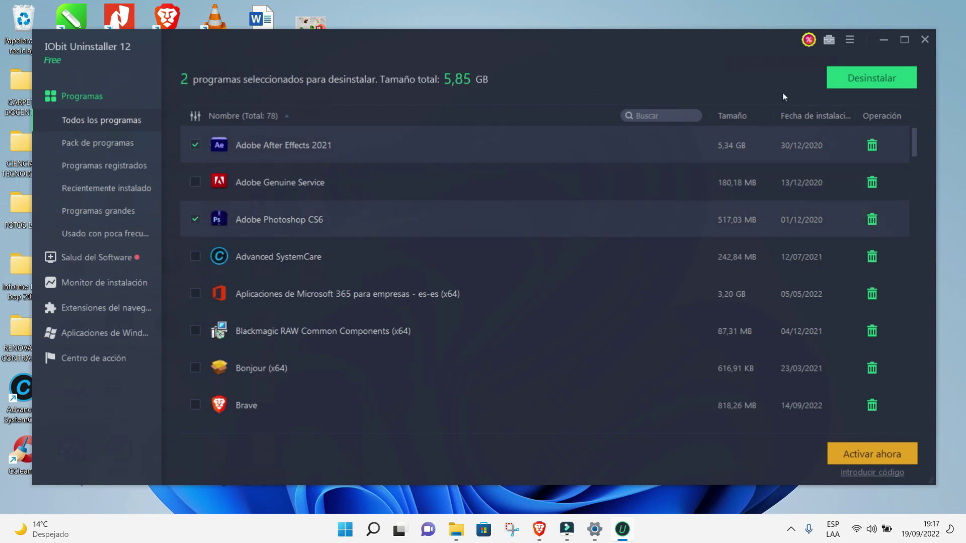
left_click(864, 80)
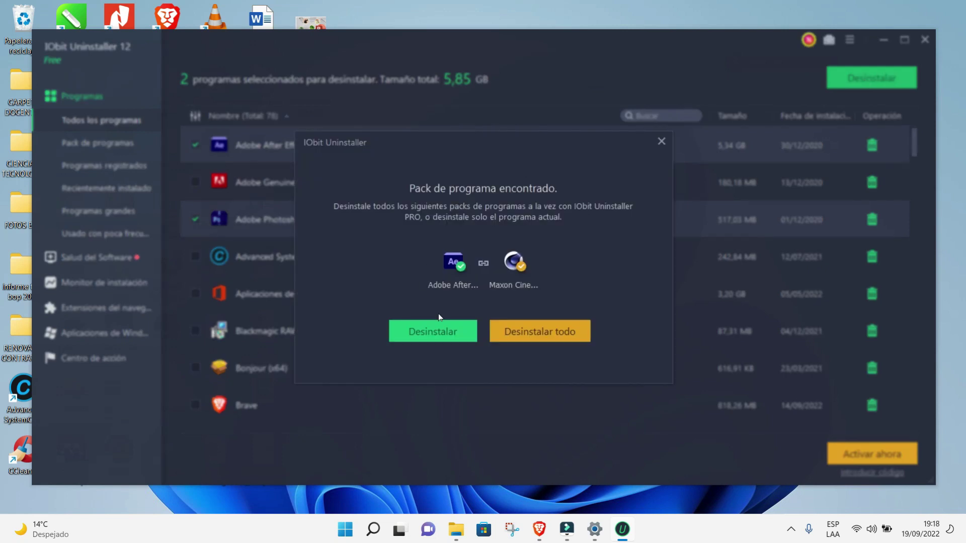
Uninstall only After Effects rather than the whole program pack, removing its preferences as well, and close its uninstaller.
left_click(424, 333)
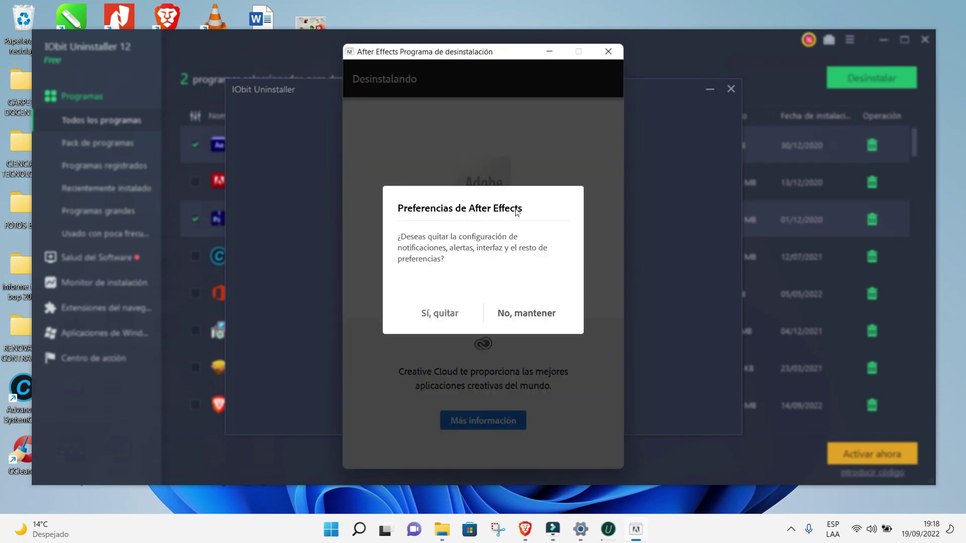
left_click(440, 312)
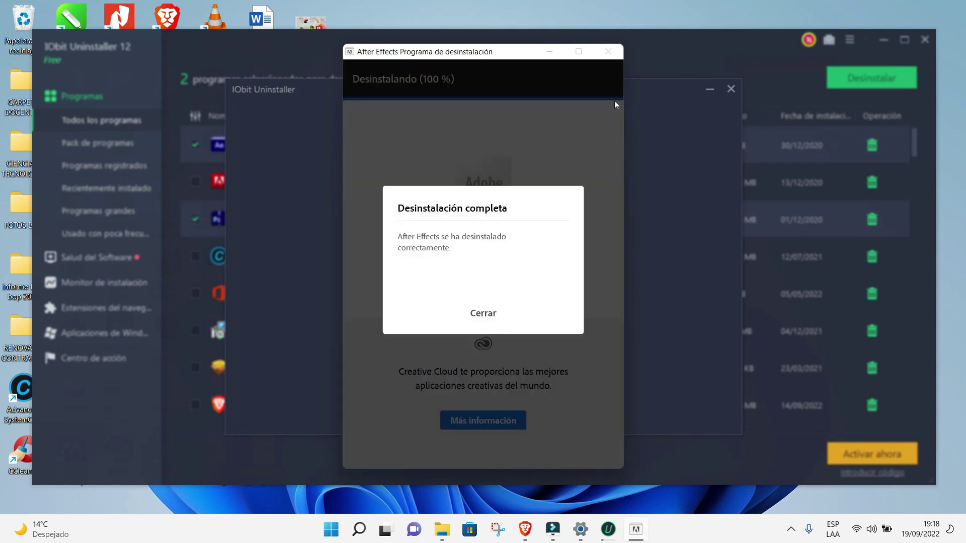
left_click(484, 314)
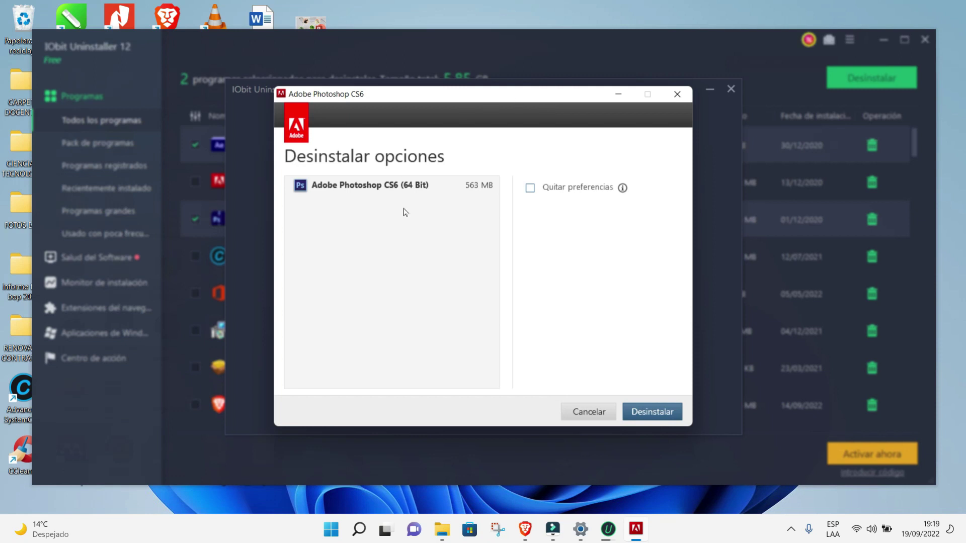
Uninstall Adobe Photoshop CS6 without removing its preferences, then close its uninstaller and dismiss the removal summary.
left_click(652, 412)
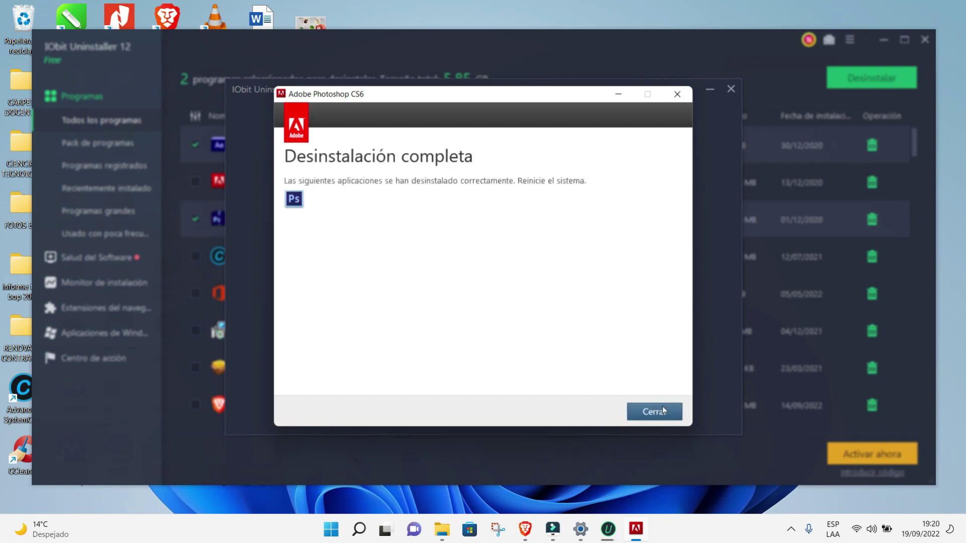
left_click(654, 412)
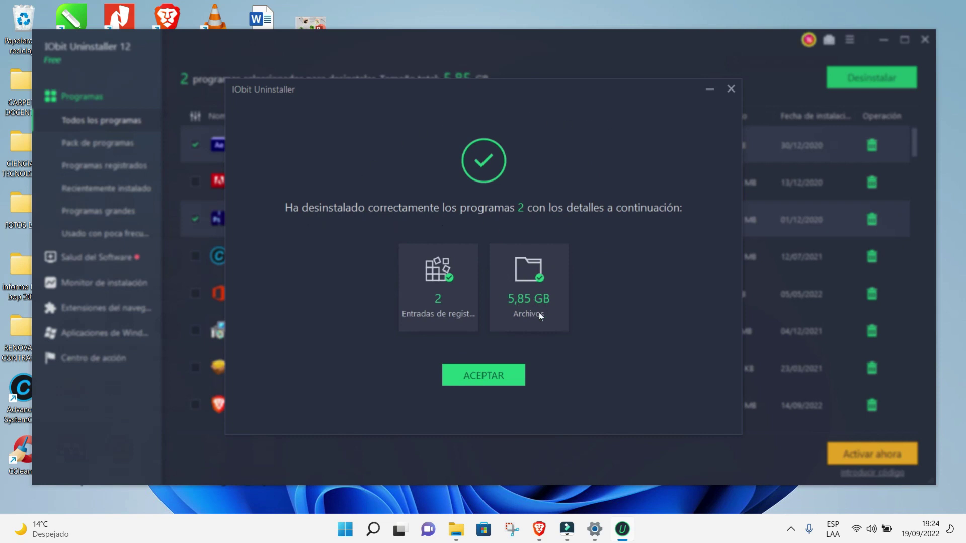
left_click(487, 378)
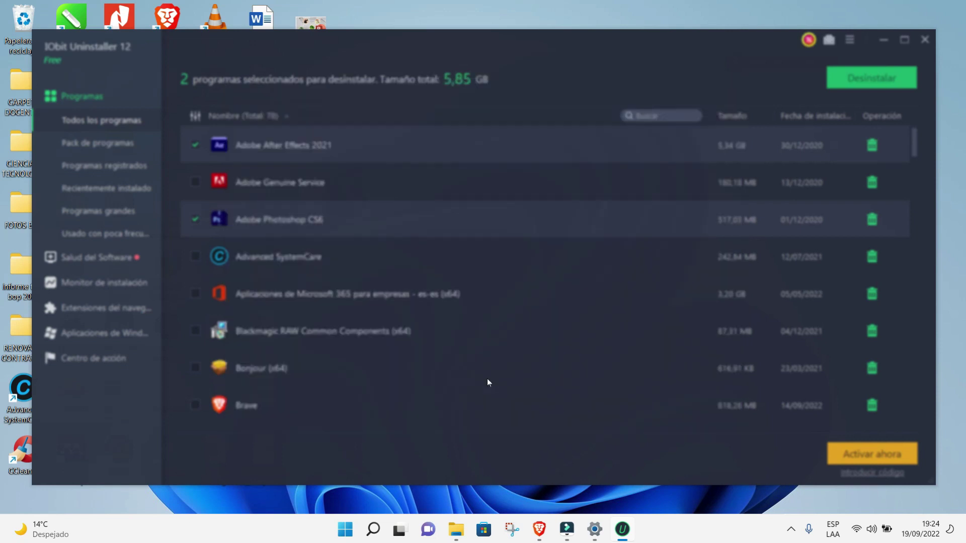